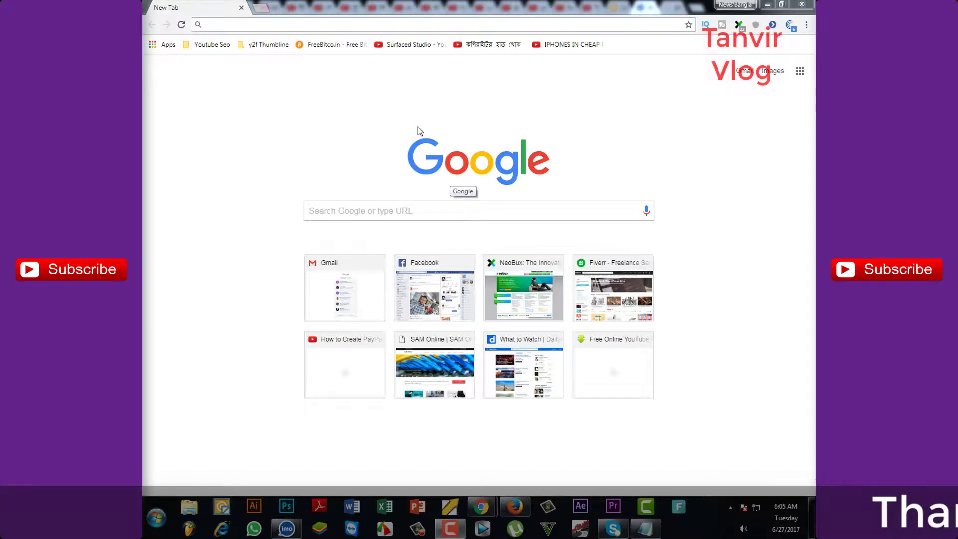
Search the web for dropbox and open the official Dropbox website from the results.
left_click(307, 23)
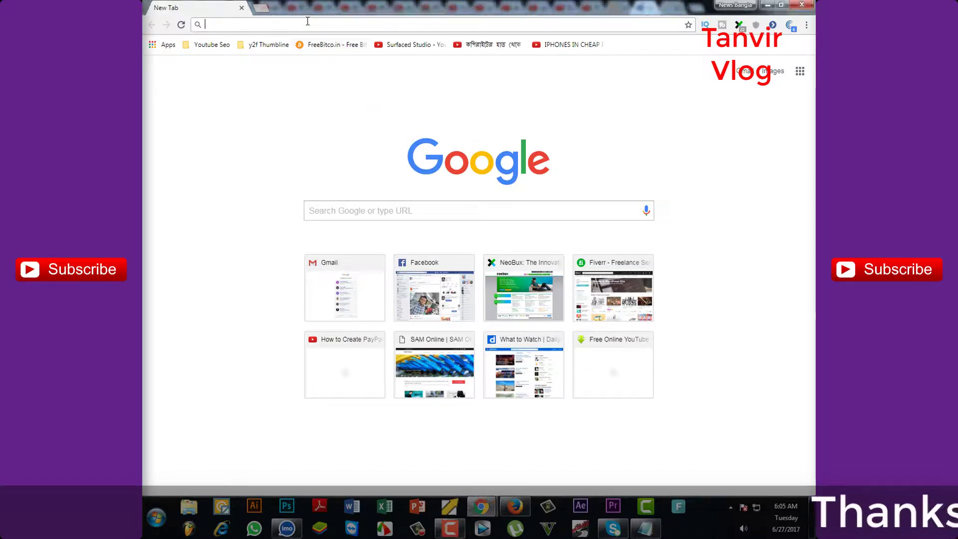
type("dropbox")
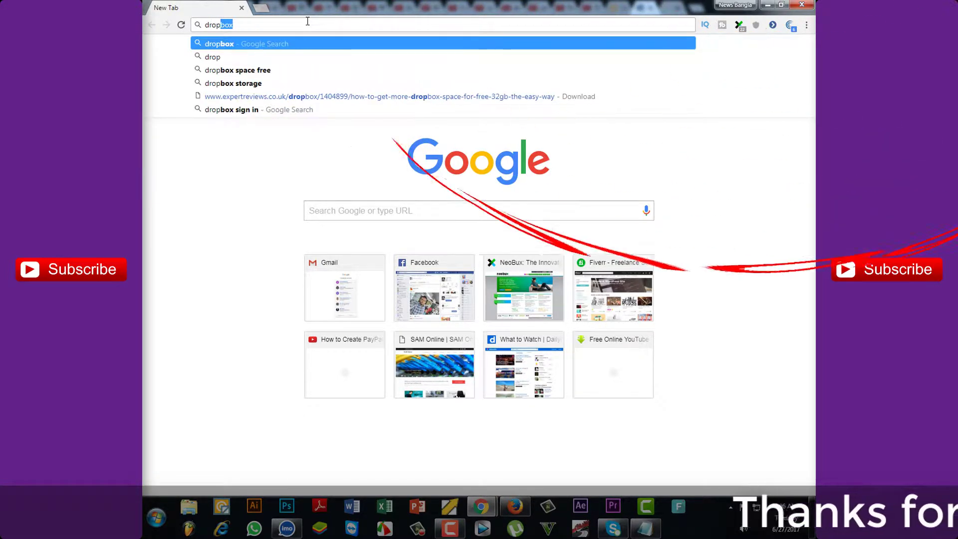
key("Return")
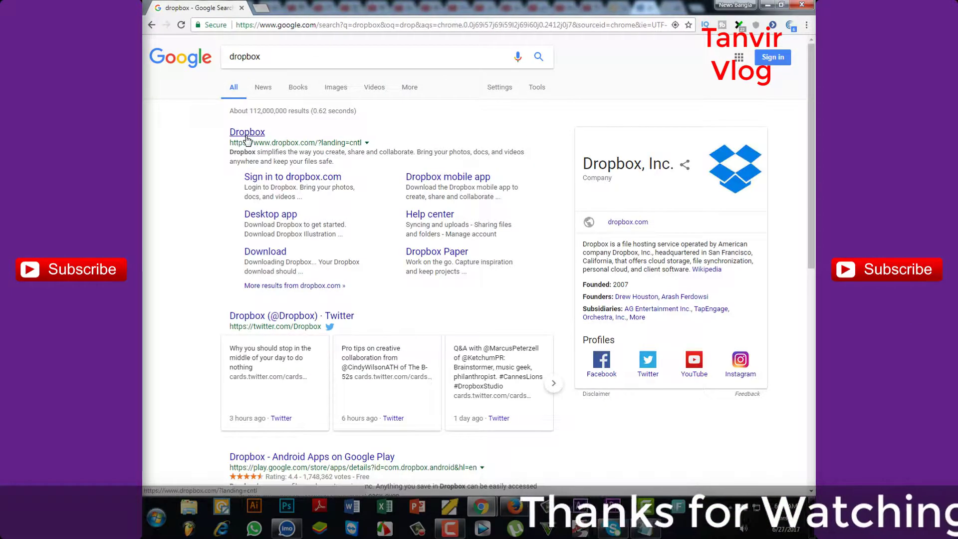
left_click(247, 132)
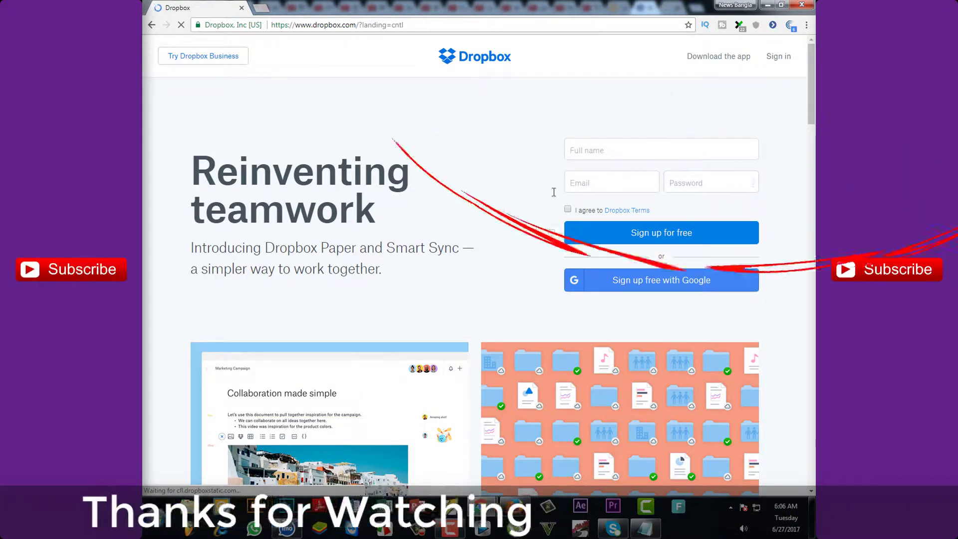
scroll(448, 214, "down", 7)
scroll(448, 213, "up", 7)
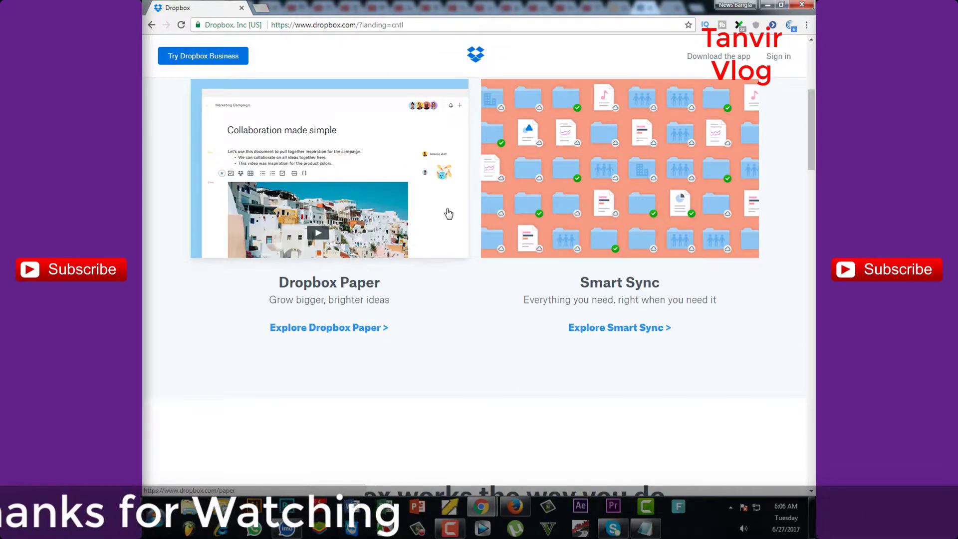
scroll(448, 214, "down", 4)
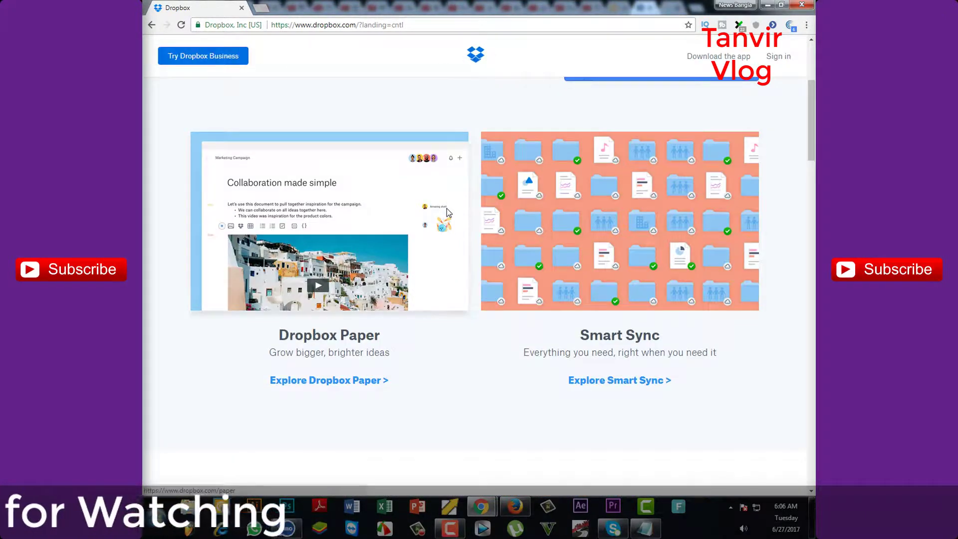
scroll(448, 213, "up", 4)
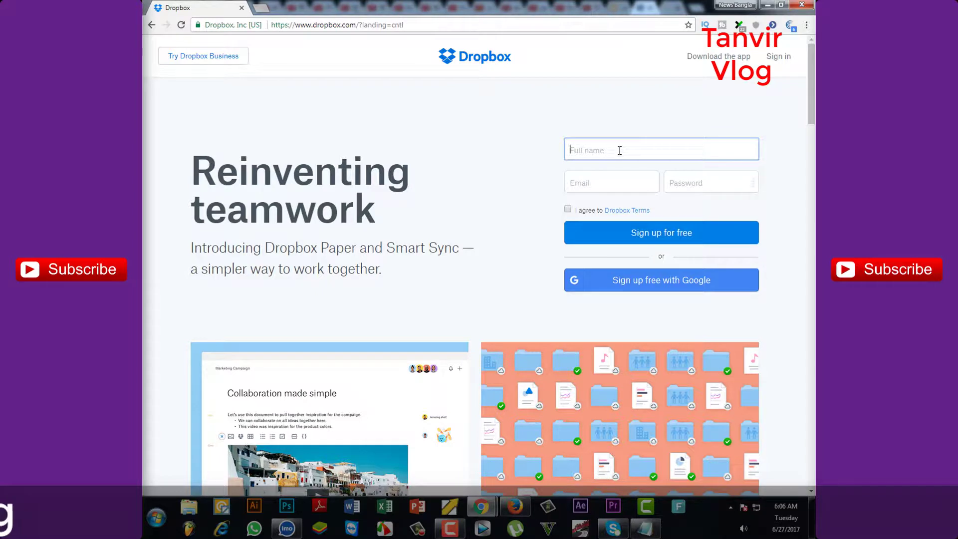
Fill in the account holder's full name and e-mail address in the Dropbox sign-up form.
left_click(638, 232)
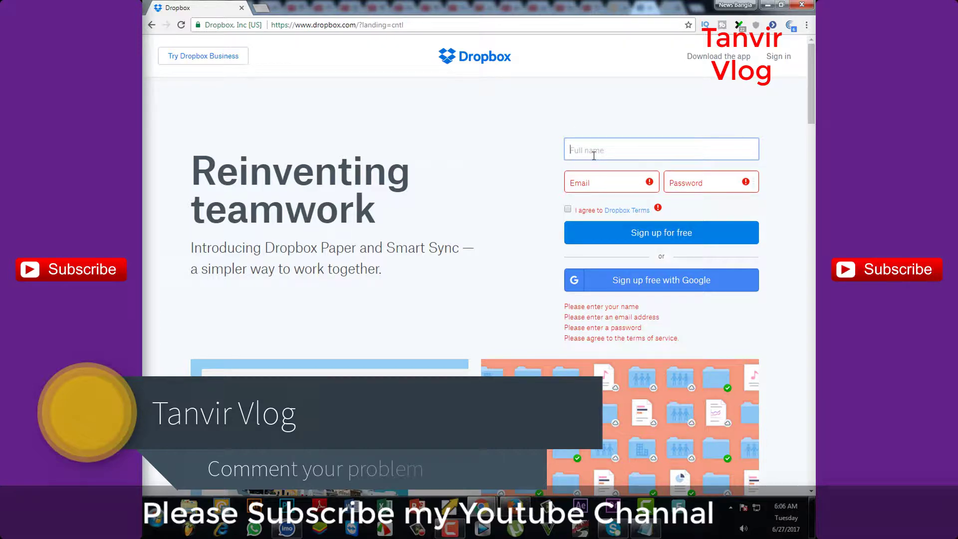
type("M")
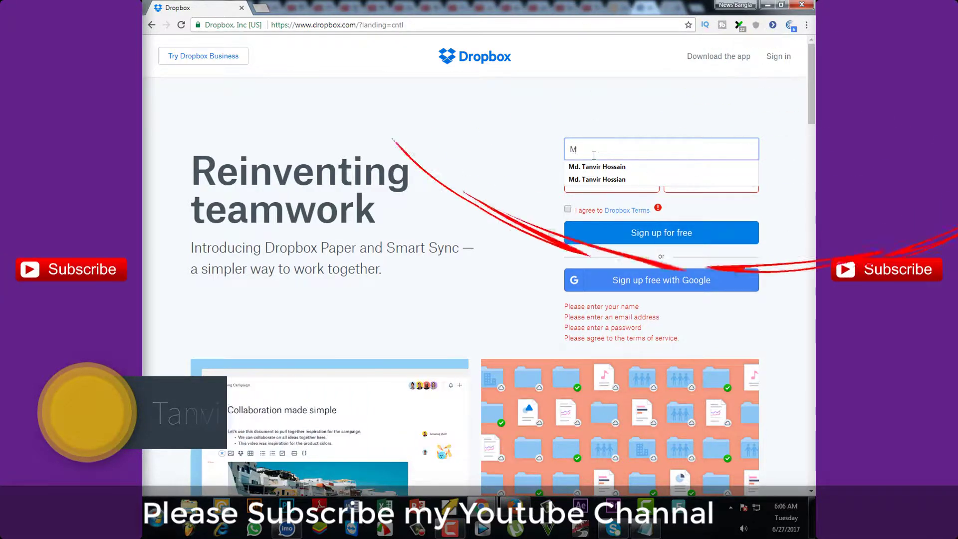
key("Down")
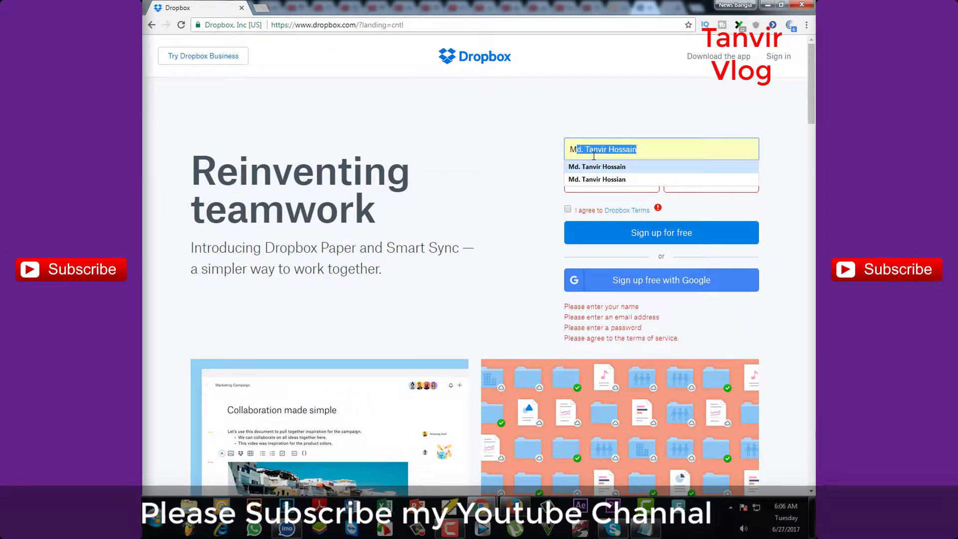
key("Return")
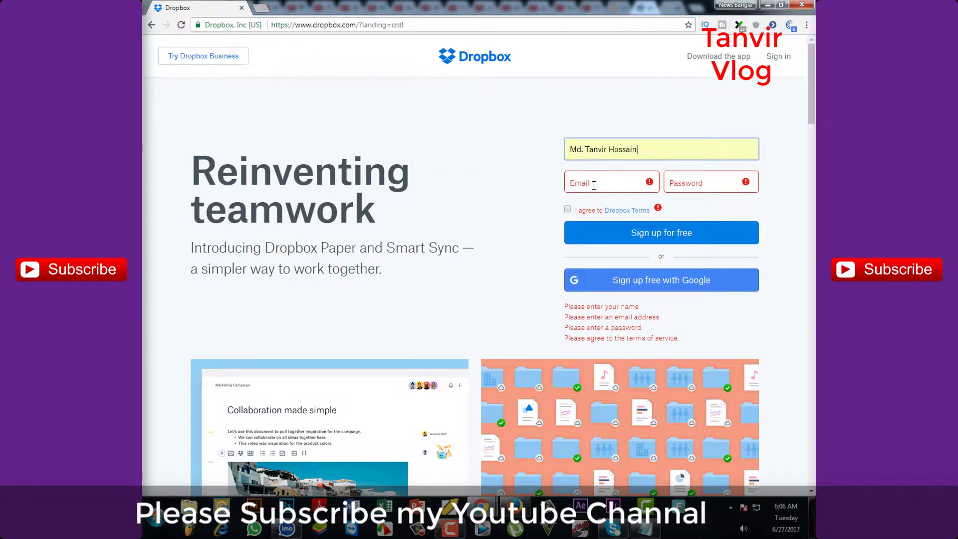
left_click(594, 185)
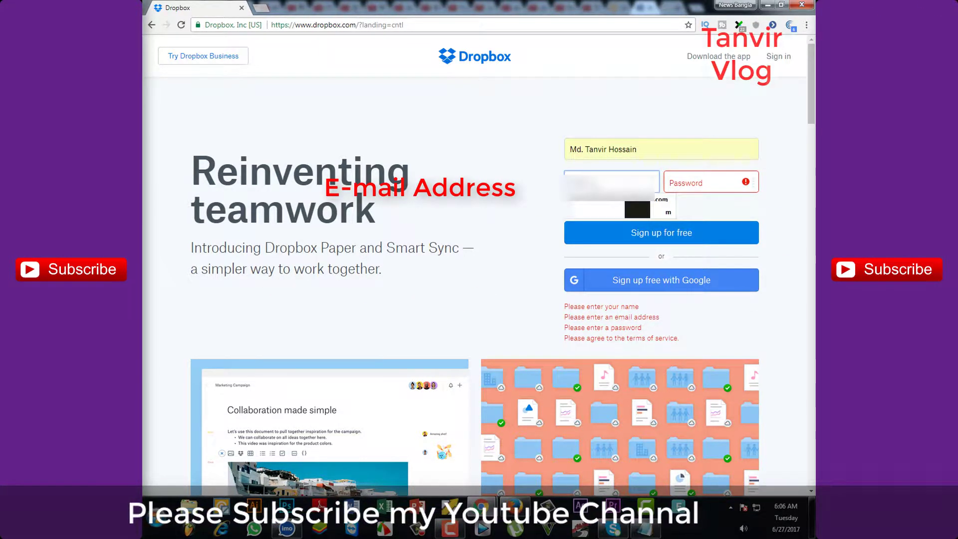
key("Down")
key("Return")
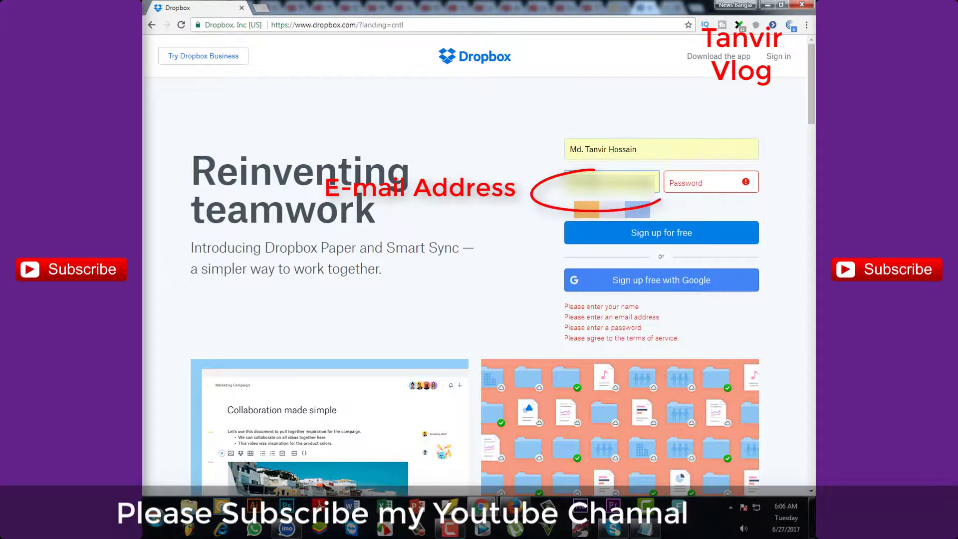
Enter the account password, agree to the Dropbox Terms and submit the free sign-up.
left_click(695, 180)
type("••")
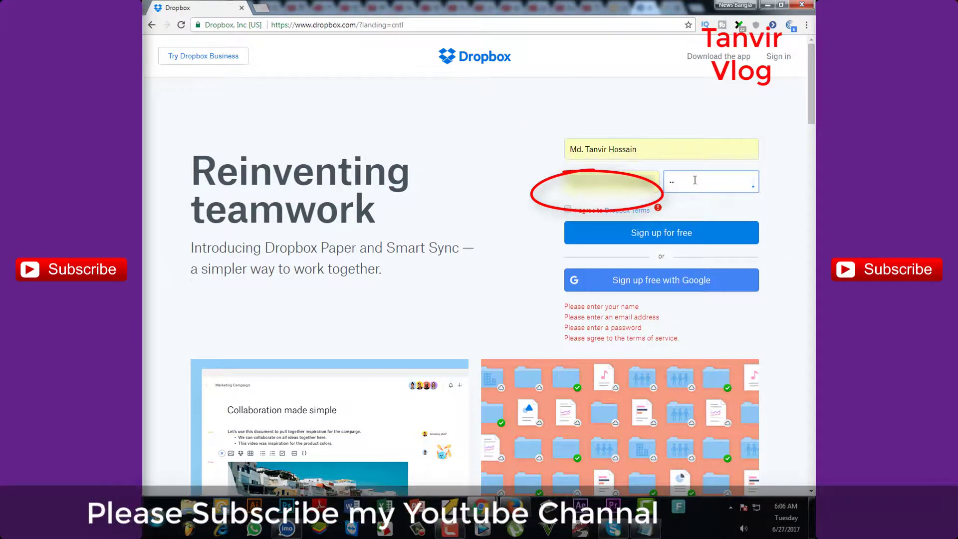
type("••")
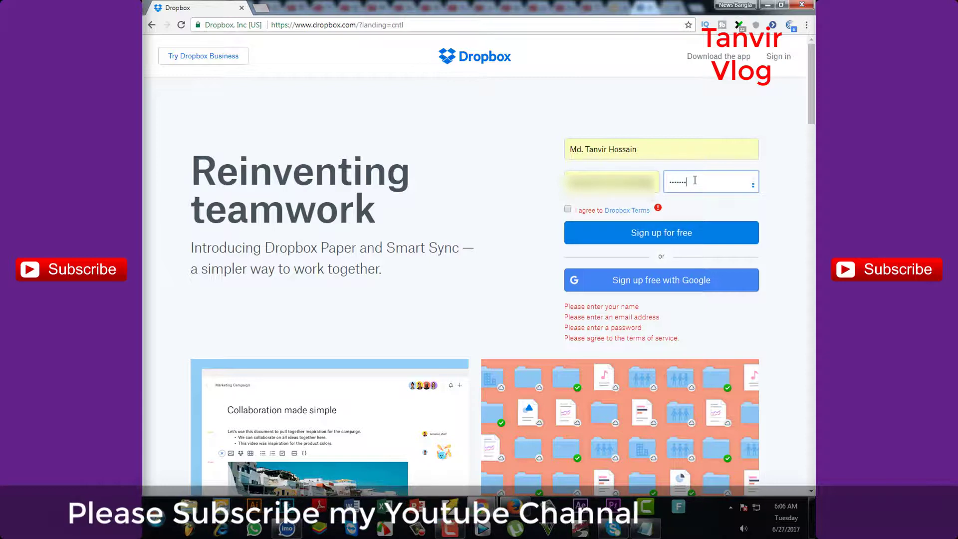
left_click(568, 210)
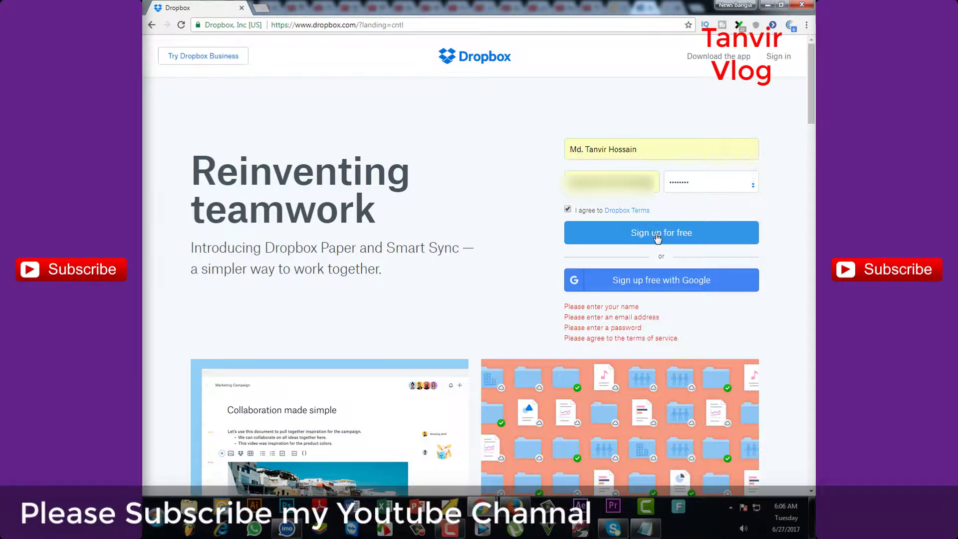
left_click(691, 236)
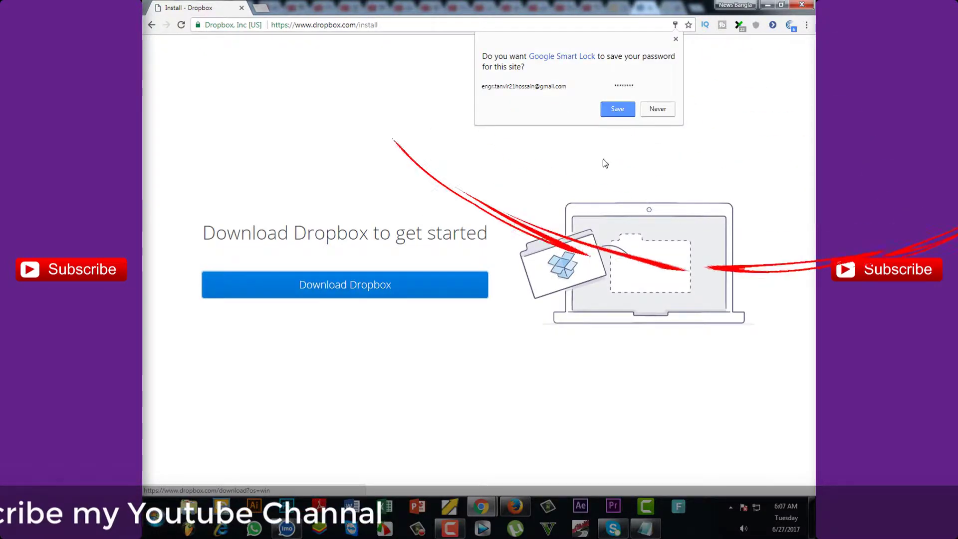
Decline saving the password for this site and download the Dropbox installer.
left_click(655, 111)
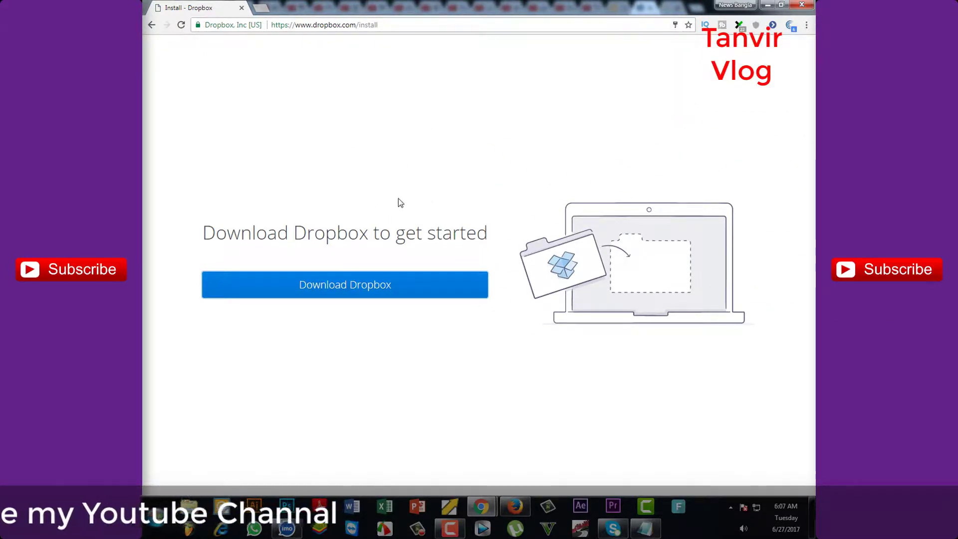
left_click_drag(205, 230, 487, 231)
left_click(478, 214)
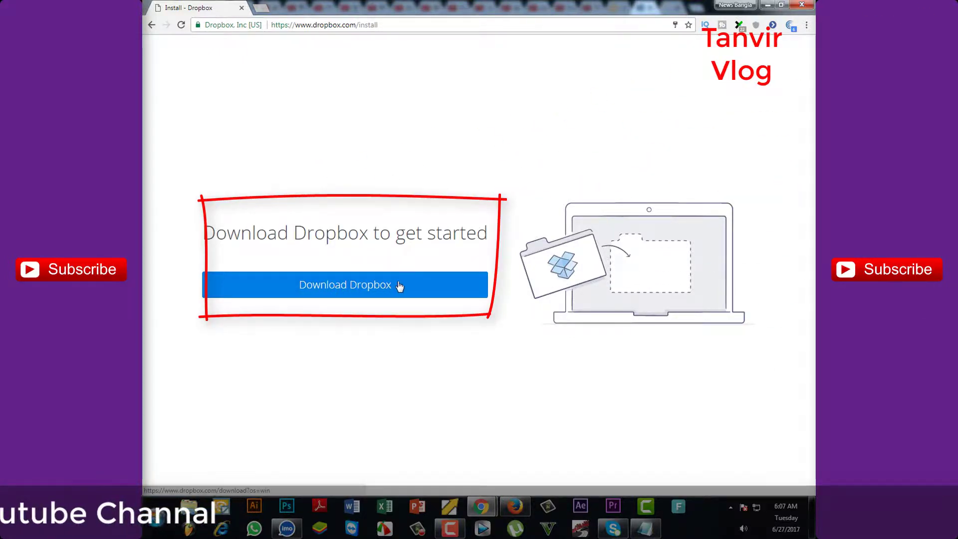
left_click(363, 291)
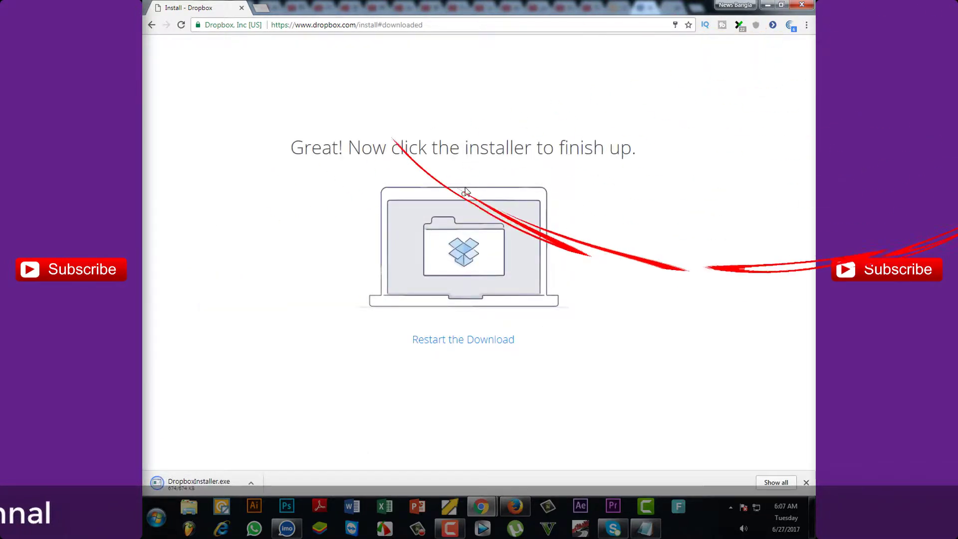
Show the downloaded DropboxInstaller.exe in its folder and run it as administrator.
right_click(223, 485)
left_click(275, 453)
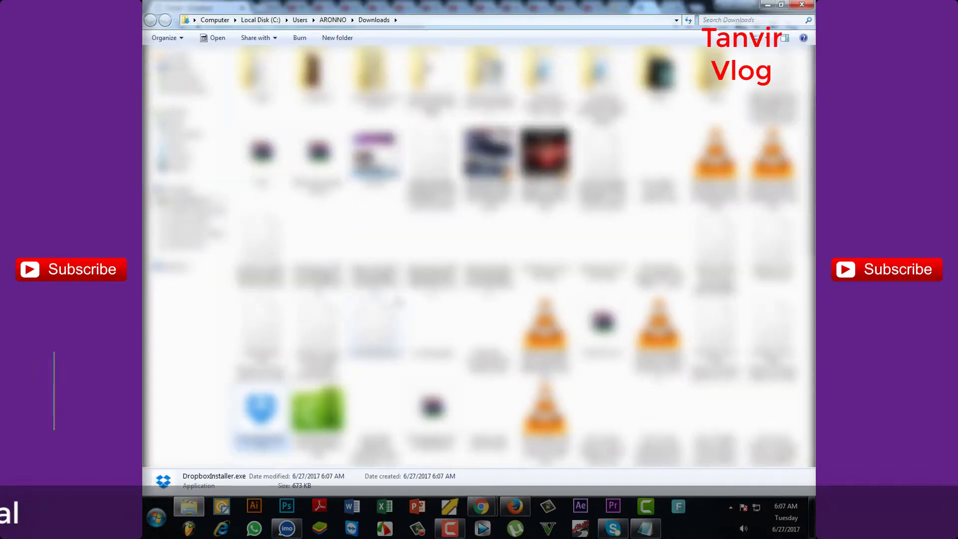
scroll(479, 255, "down", 5)
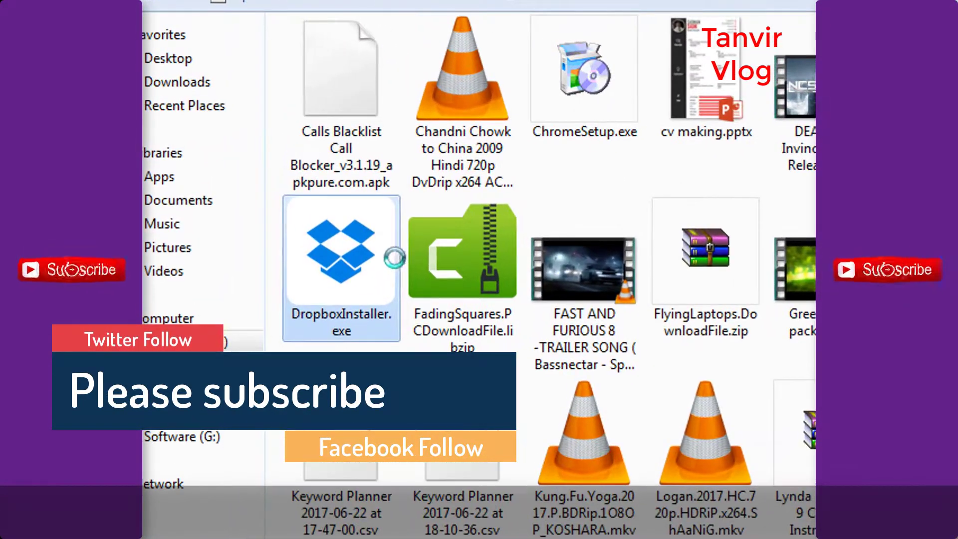
right_click(288, 174)
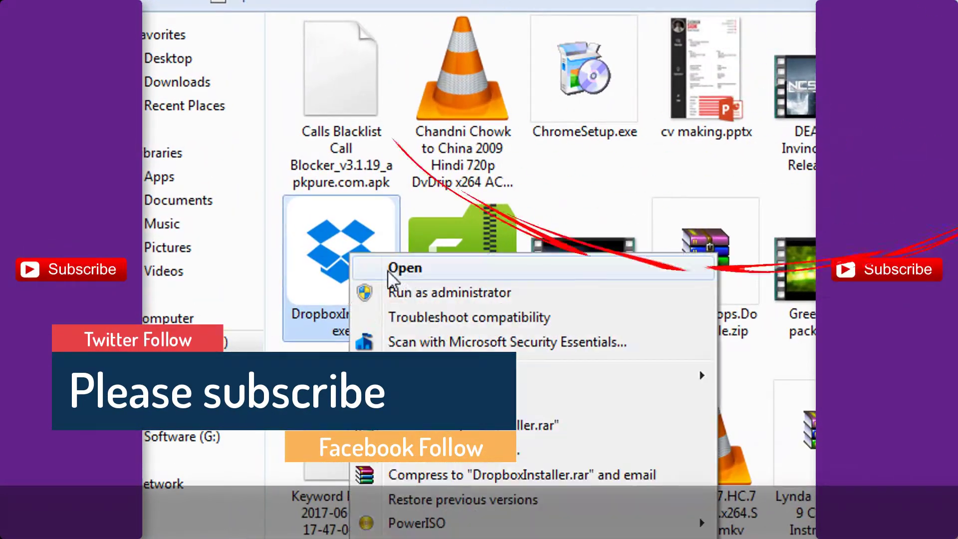
left_click(445, 291)
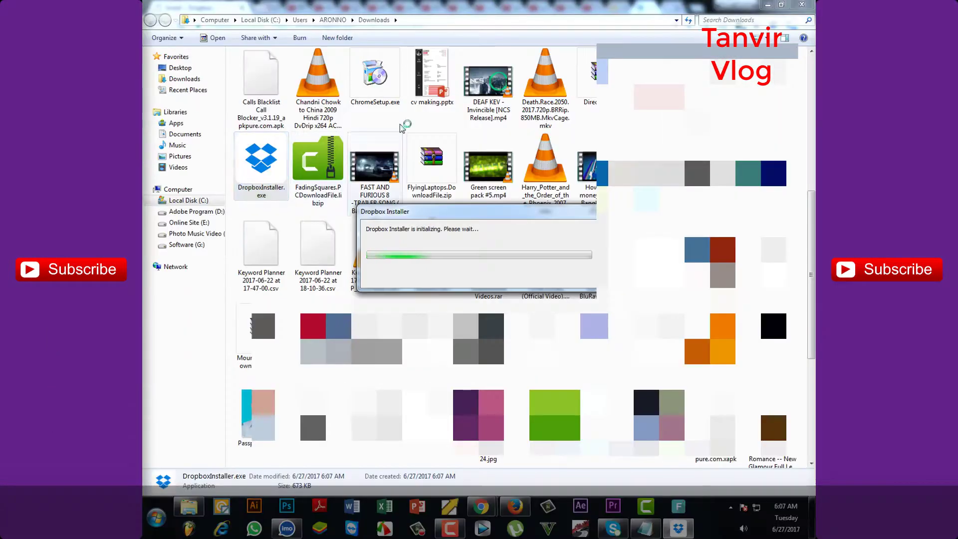
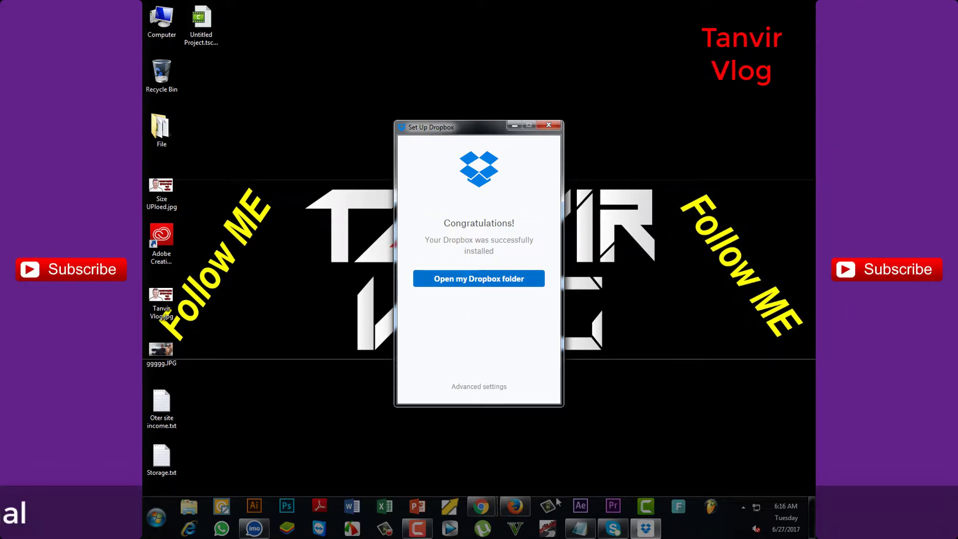
Switch to the Welcome to Dropbox page in Chrome and move the Set Up Dropbox window aside.
left_click(491, 504)
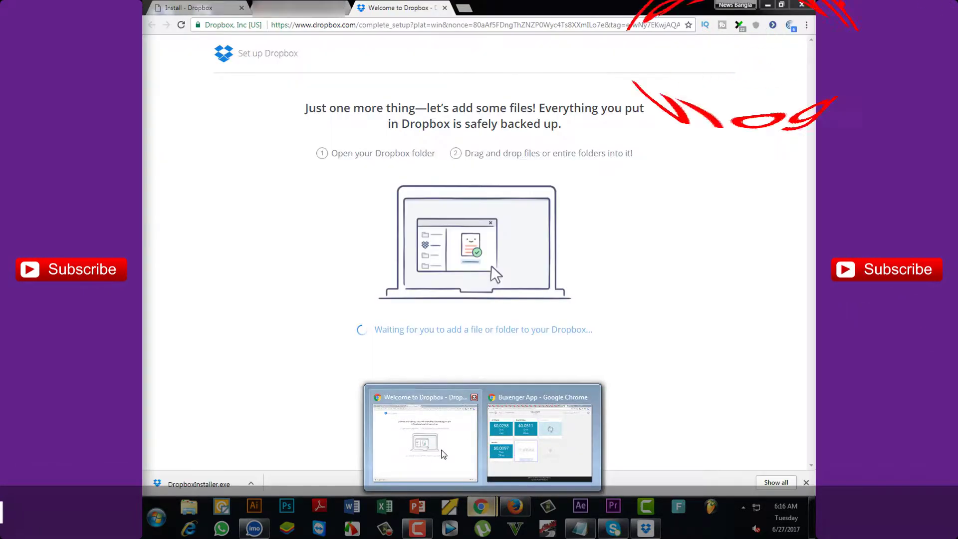
left_click(445, 449)
left_click_drag(515, 137, 739, 141)
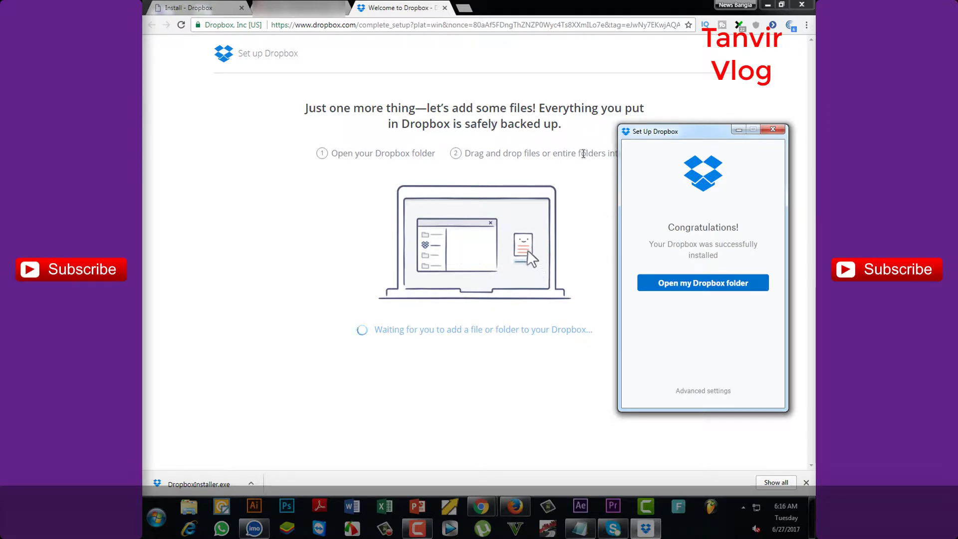
left_click_drag(654, 135, 699, 111)
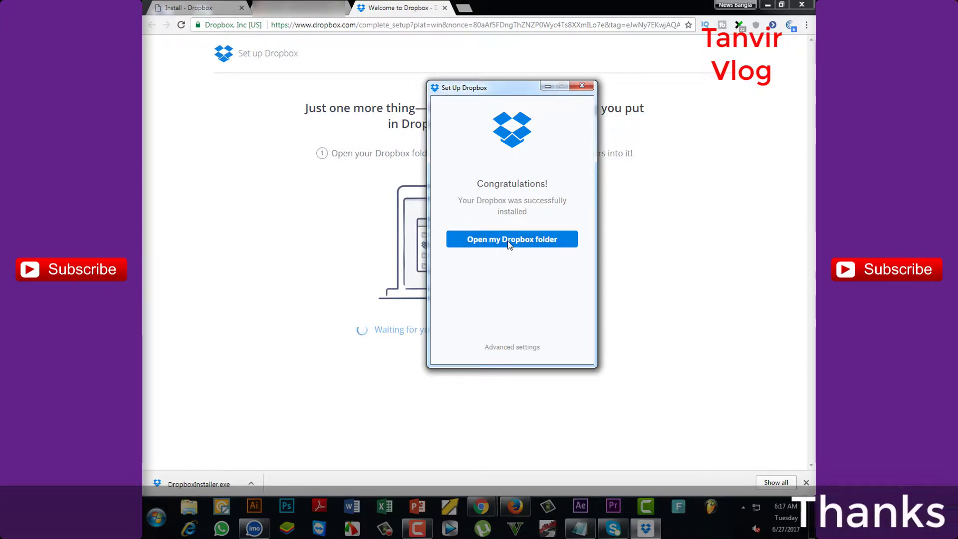
Open the Dropbox folder from the setup window, going through all the welcome introduction pages.
left_click(508, 239)
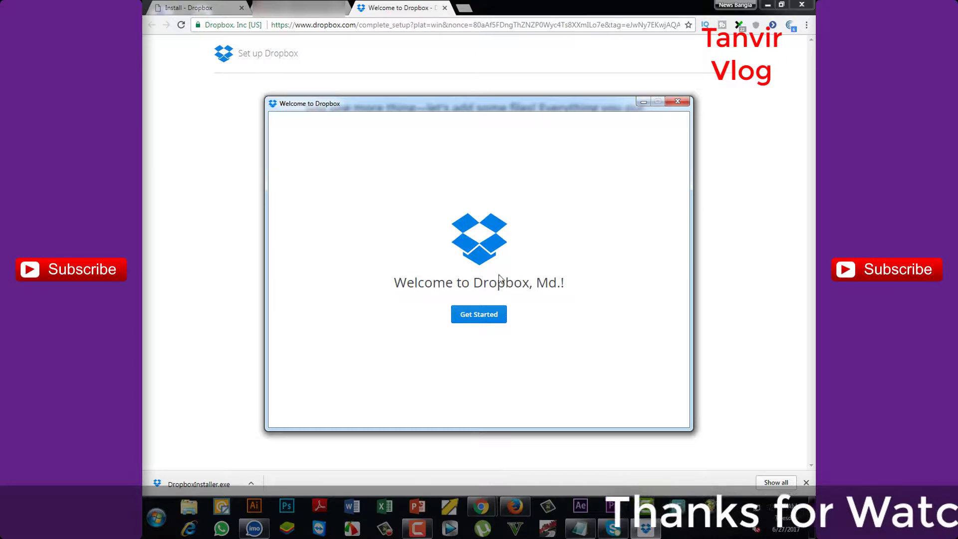
left_click(495, 315)
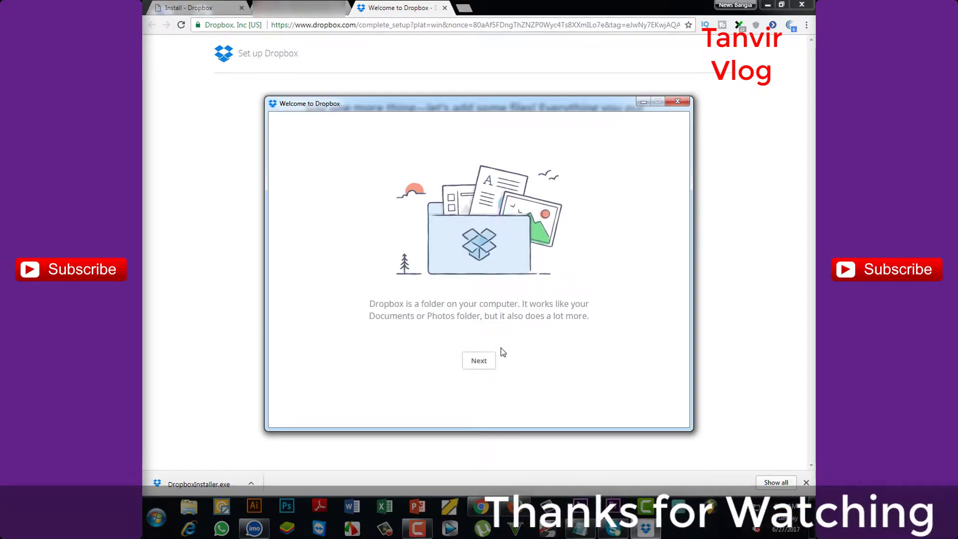
left_click(480, 360)
left_click(481, 361)
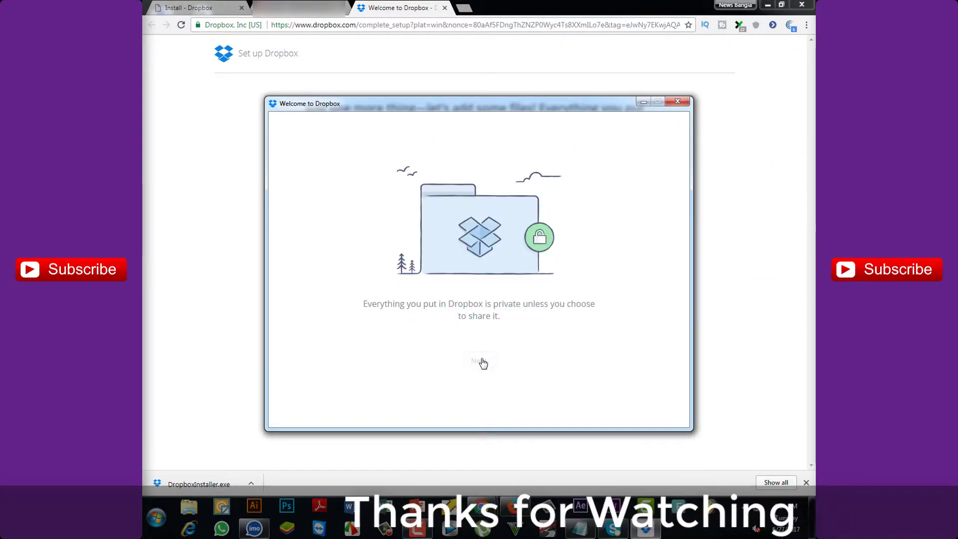
left_click(482, 361)
left_click(483, 363)
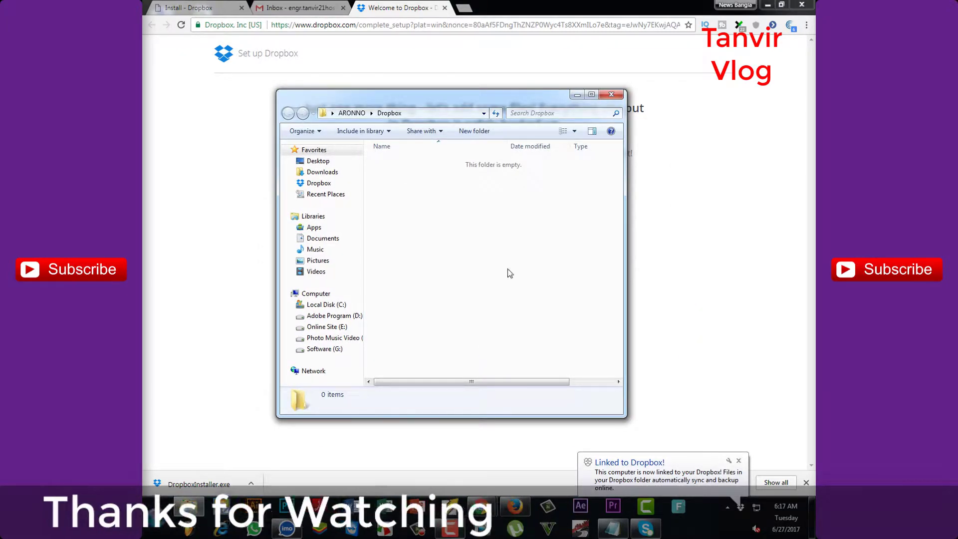
Select Dropbox in the folder window's favorites, and leave that window at reduced size over the desktop with the browser minimized.
left_click(592, 95)
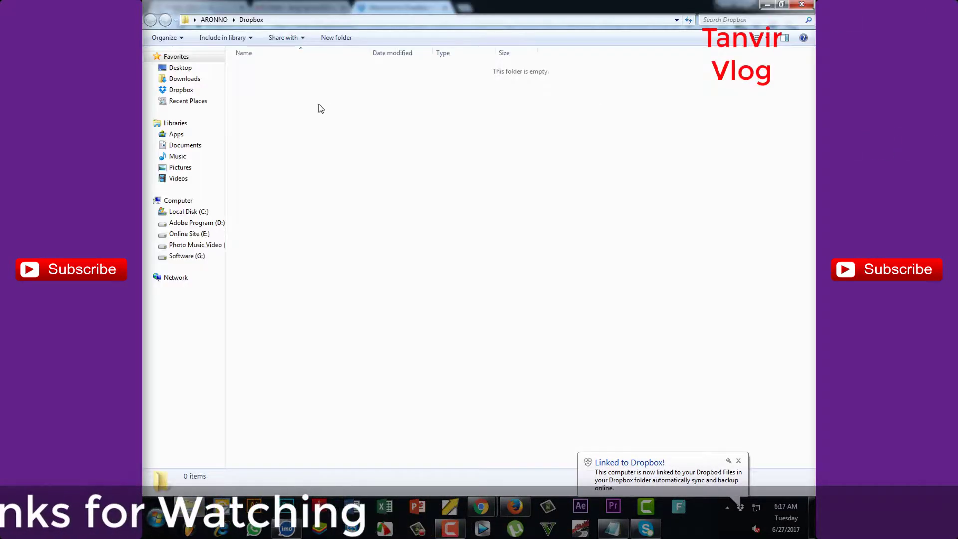
left_click(188, 93)
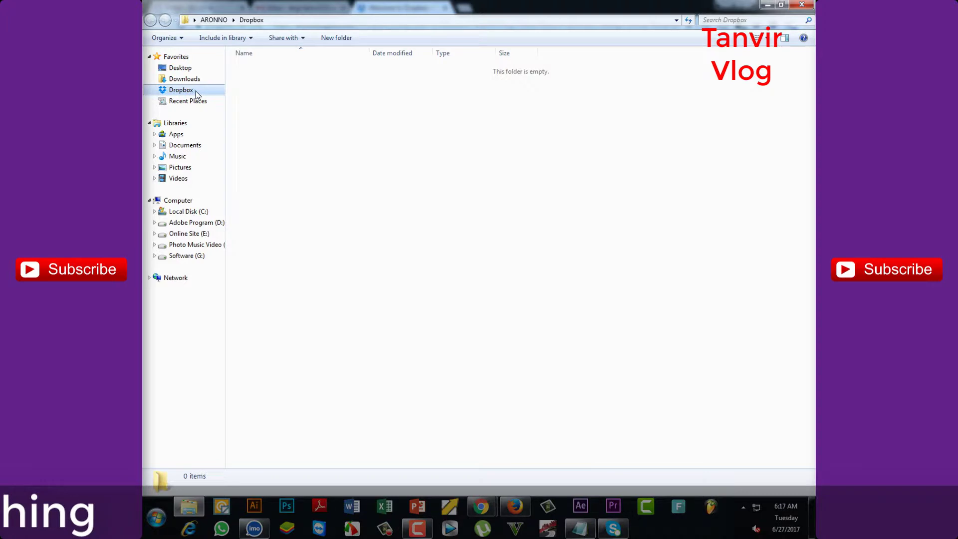
left_click_drag(535, 13, 456, 56)
left_click(765, 4)
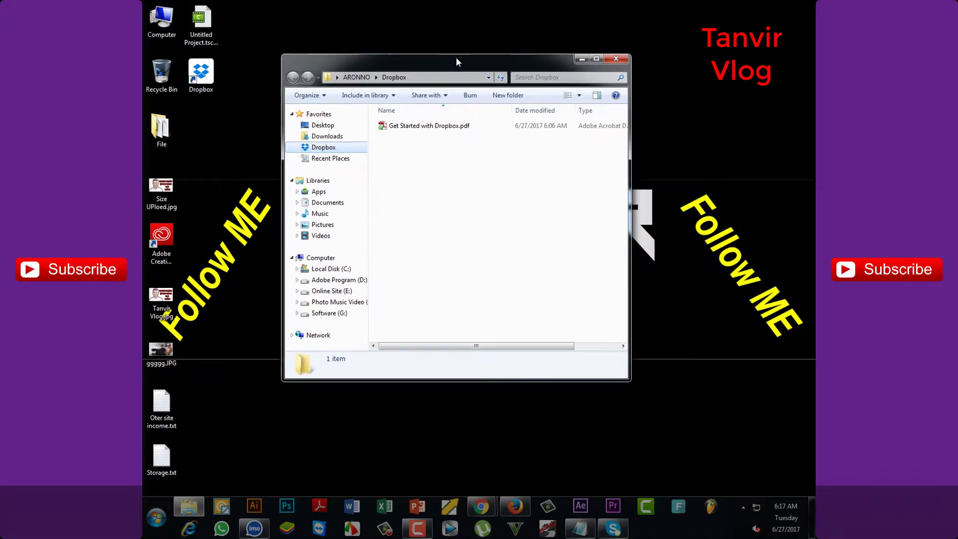
right_click(723, 160)
left_click(739, 185)
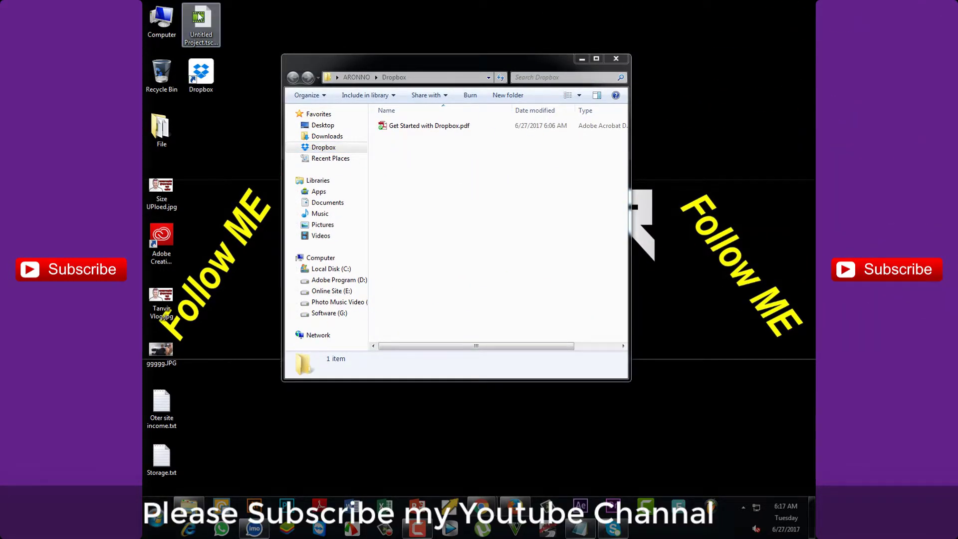
Open Get Started with Dropbox.pdf from the Dropbox folder in Adobe Reader XI and look through its pages.
left_click(418, 125)
right_click(418, 125)
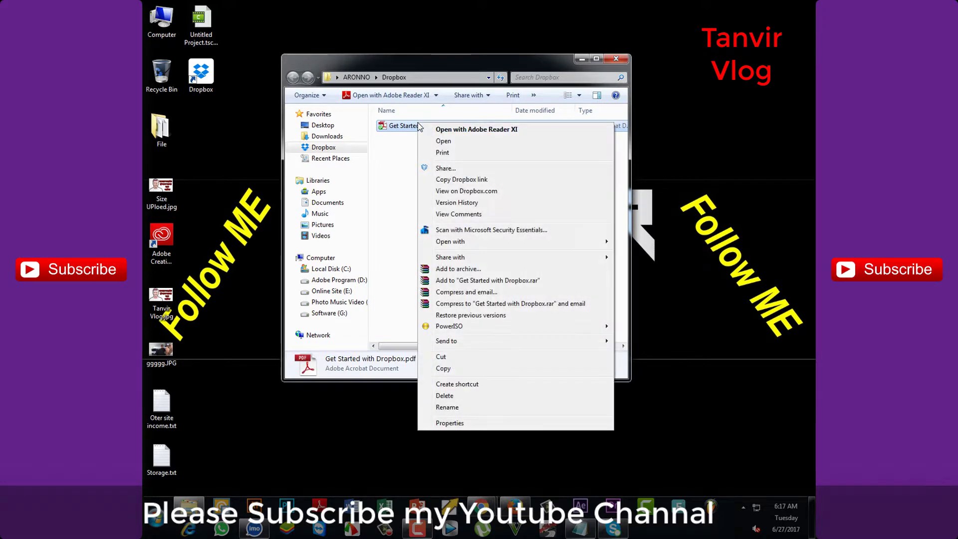
left_click(456, 132)
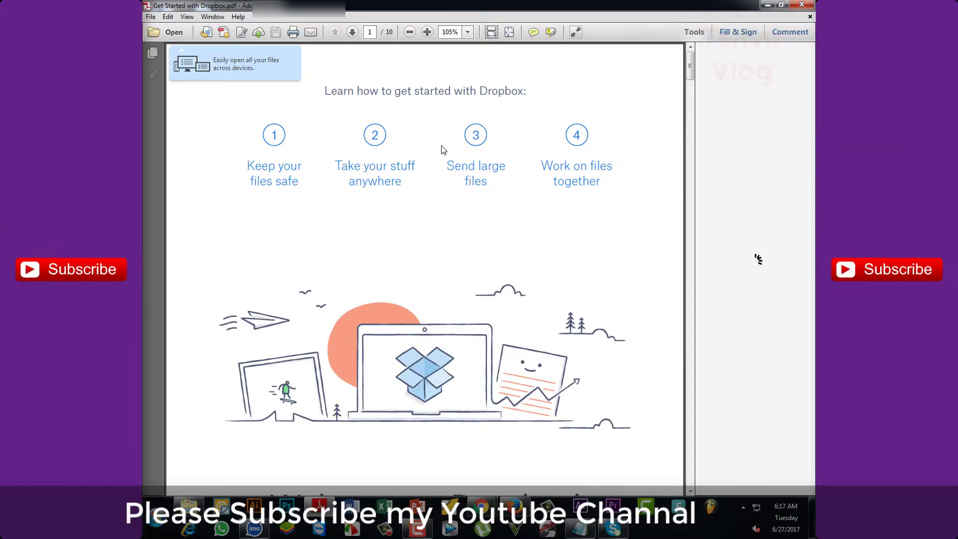
left_click_drag(691, 70, 667, 67)
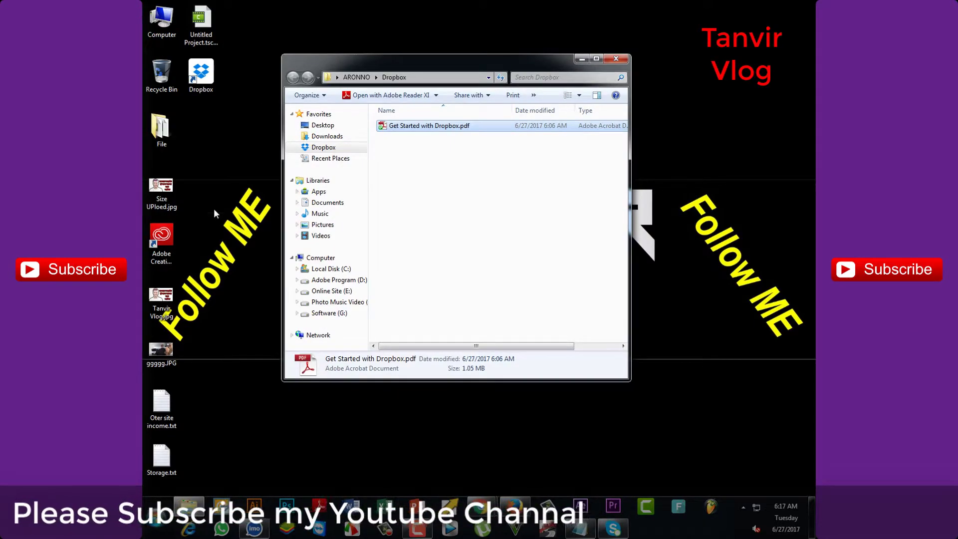
right_click(206, 171)
left_click(241, 199)
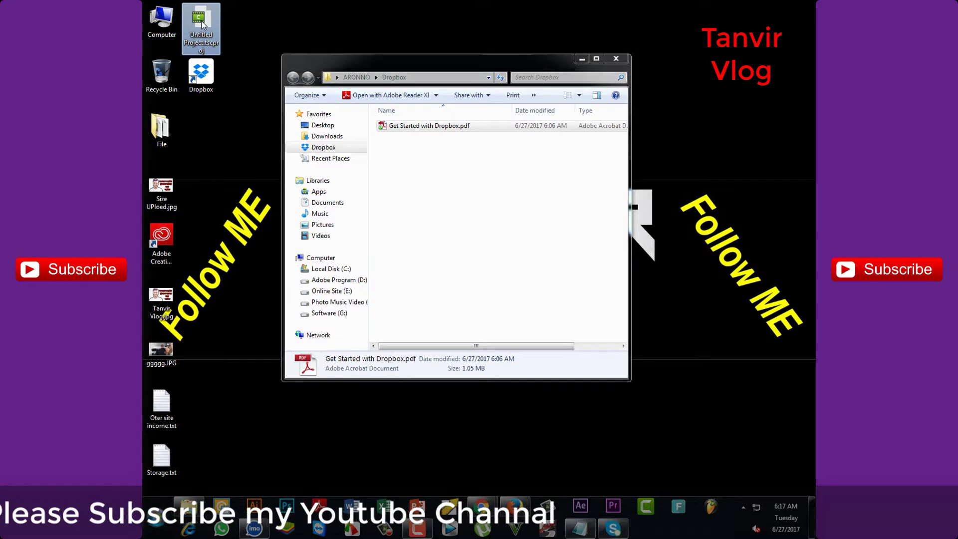
Move Untitled Project.tscproj from the desktop into the Dropbox folder.
right_click(202, 26)
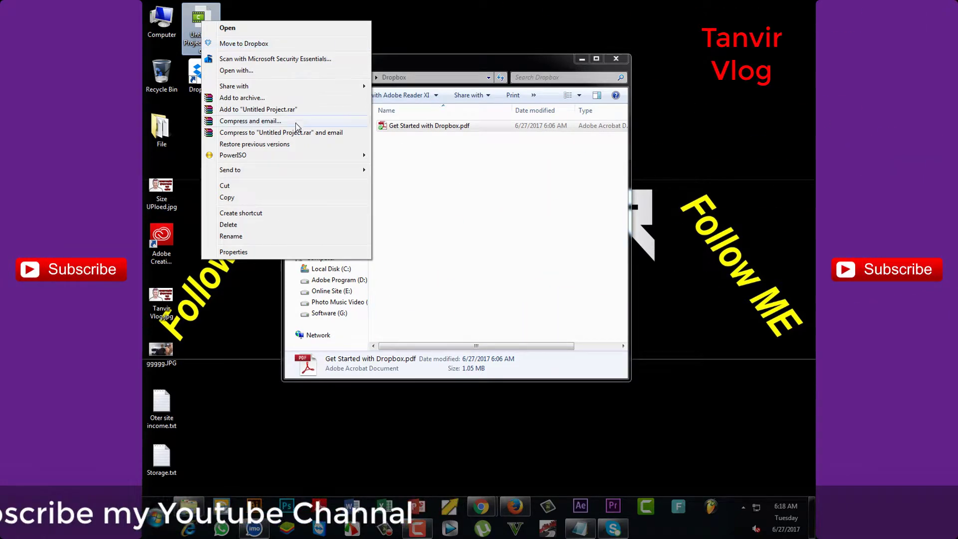
left_click(415, 36)
left_click_drag(199, 30, 432, 182)
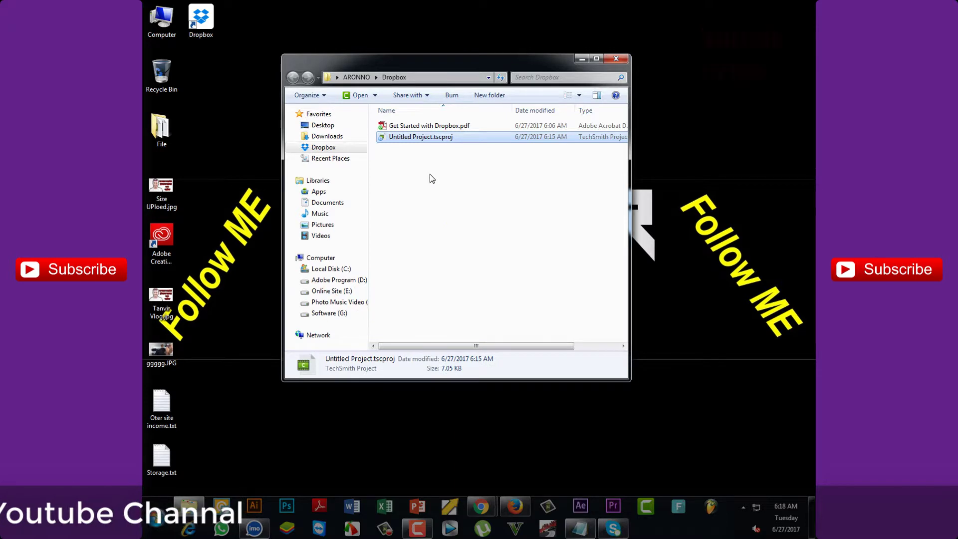
Maximize the Dropbox folder window and show its files as large icons.
left_click(596, 59)
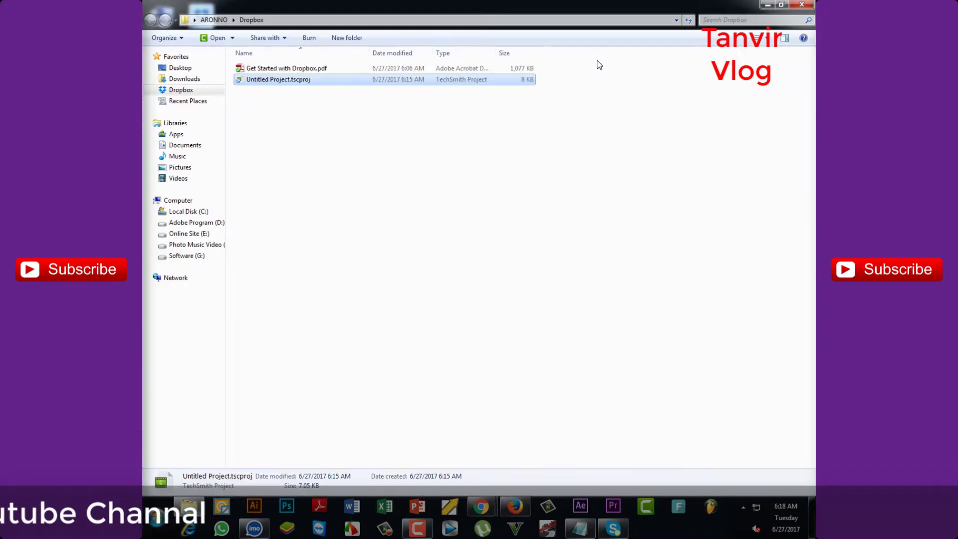
left_click(770, 38)
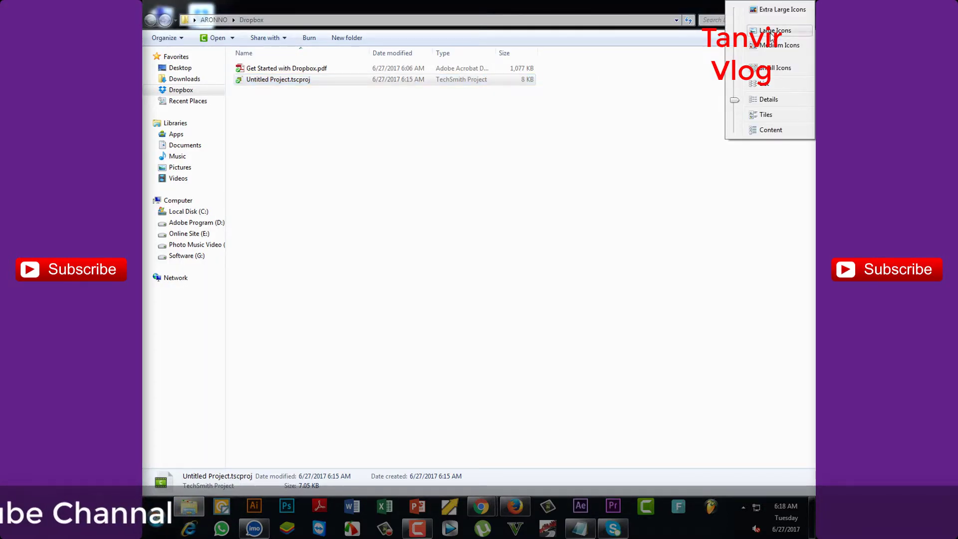
left_click(771, 32)
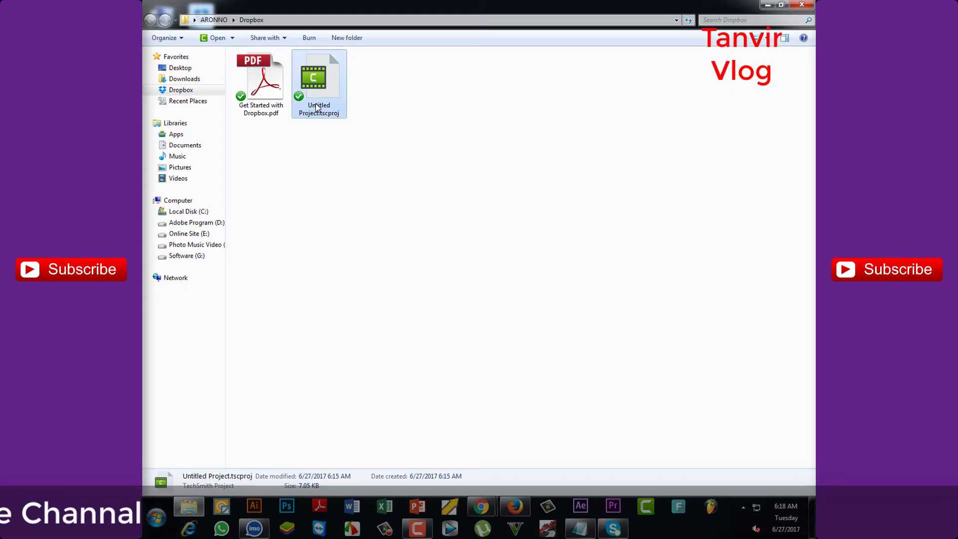
Move Oter site income.txt from the desktop into the Dropbox folder and minimize the folder window.
left_click_drag(384, 15, 469, 35)
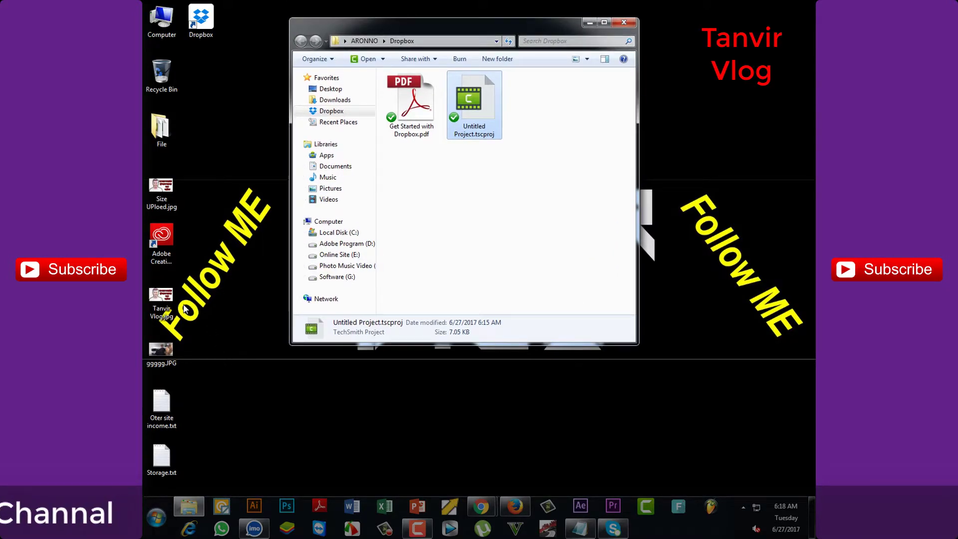
left_click_drag(161, 401, 451, 201)
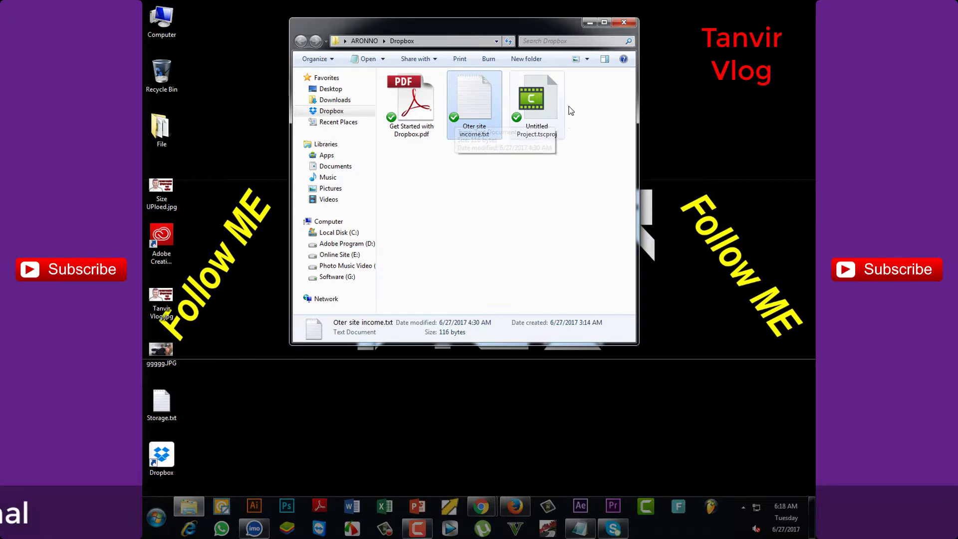
left_click(603, 22)
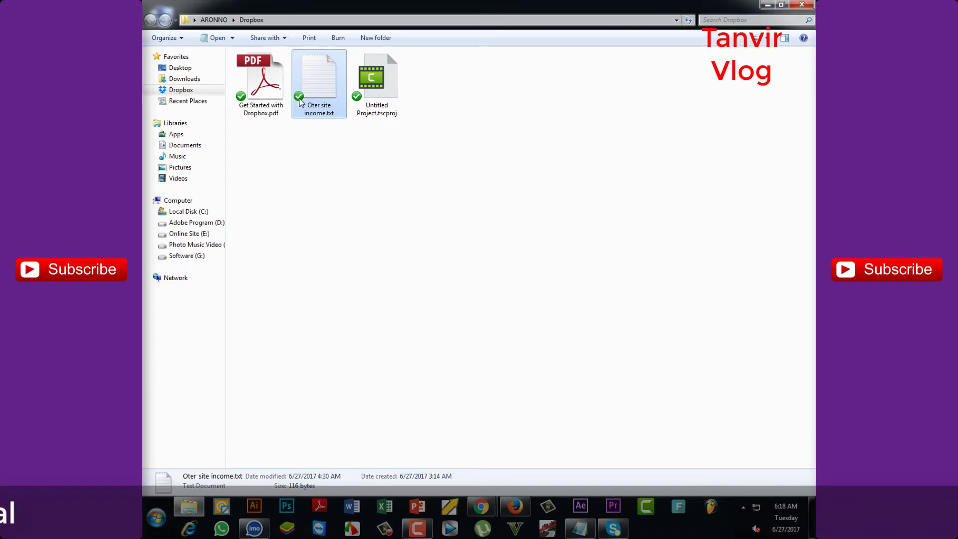
left_click(768, 4)
right_click(439, 102)
left_click(485, 133)
right_click(402, 80)
left_click(447, 110)
right_click(407, 83)
left_click(460, 115)
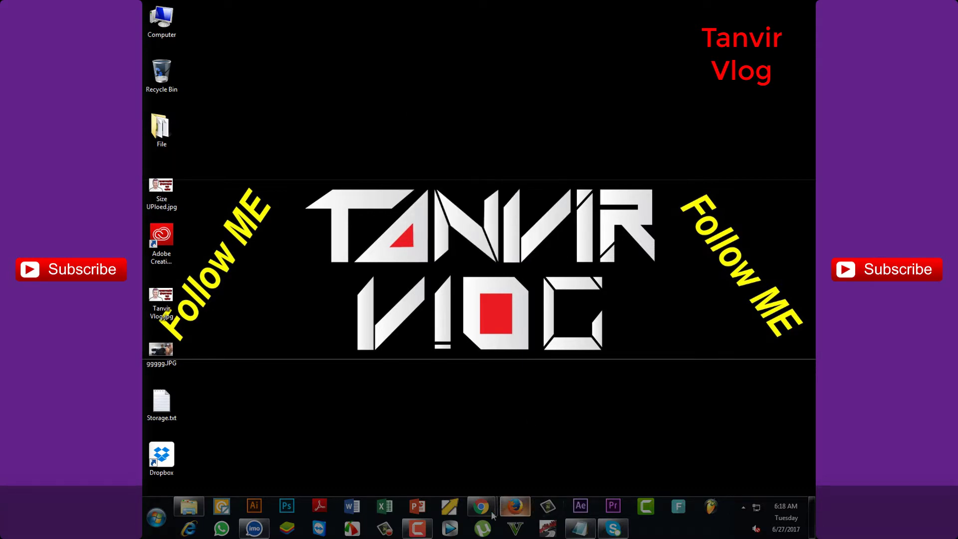
Switch to the Welcome to Dropbox page in Chrome and go through its remaining setup pages to the Dropbox web files.
left_click(429, 466)
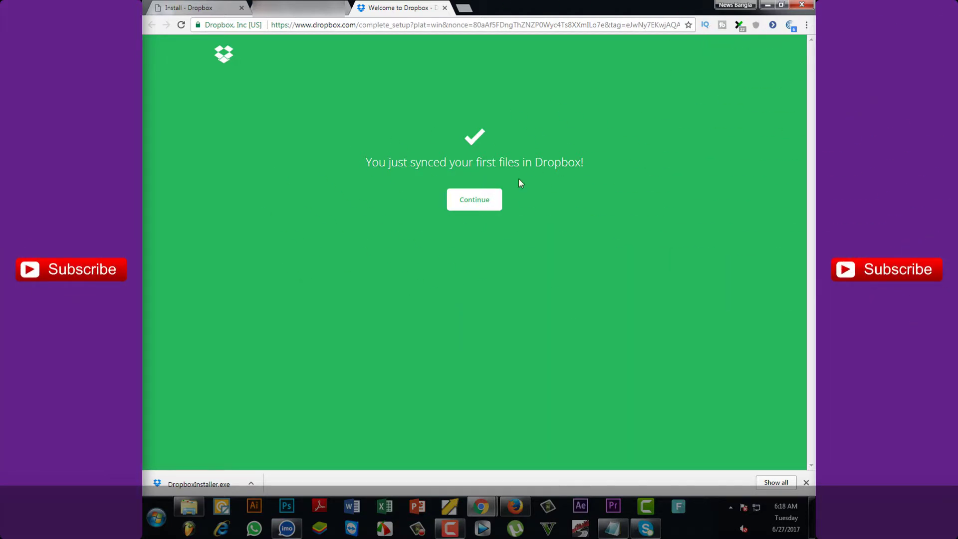
left_click(484, 198)
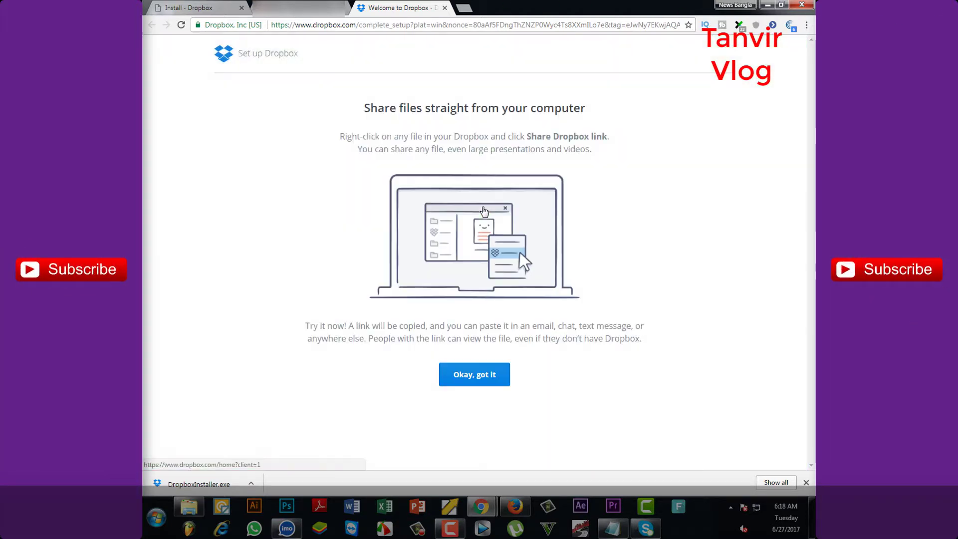
left_click(486, 381)
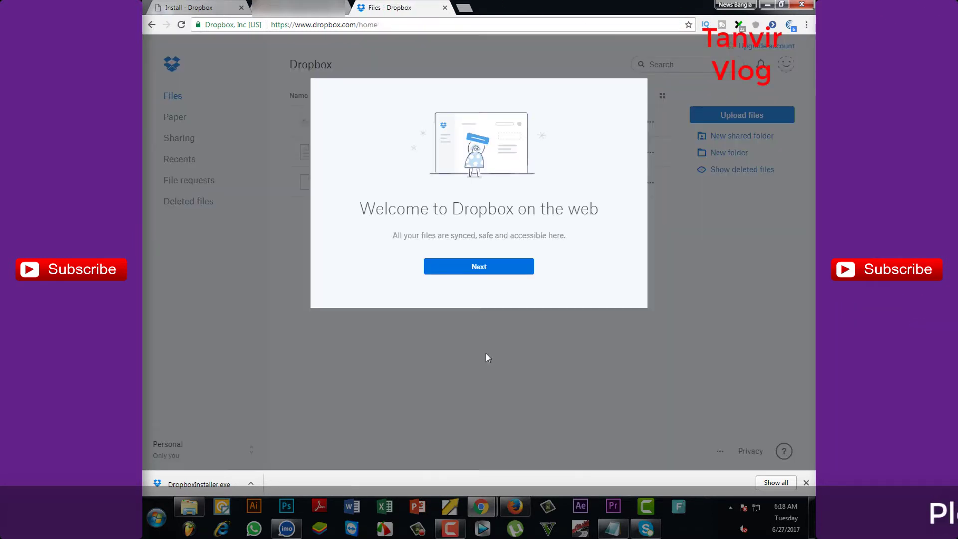
Start the Dropbox web tour, pass the shared folders tip and select Get Started with Dropbox.pdf, keeping the tour running.
left_click(491, 267)
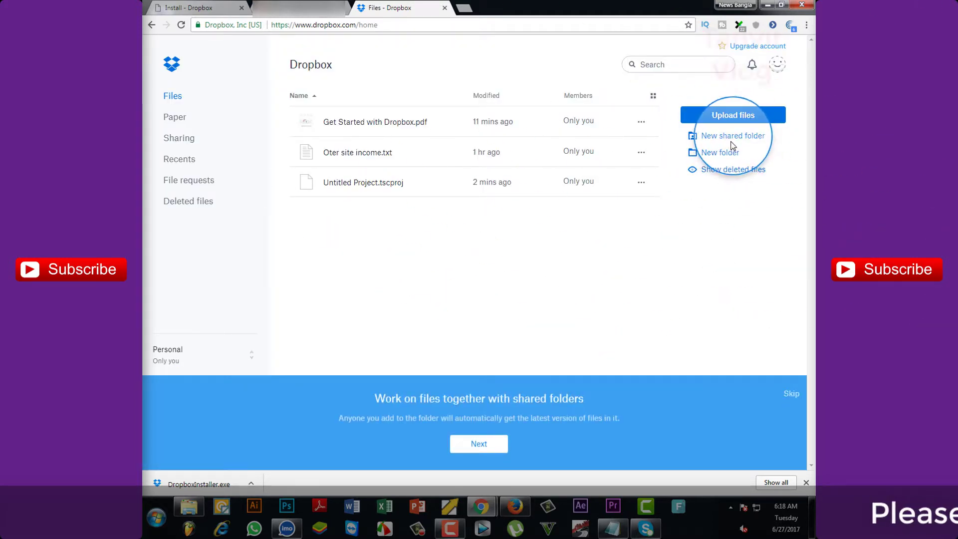
left_click(479, 444)
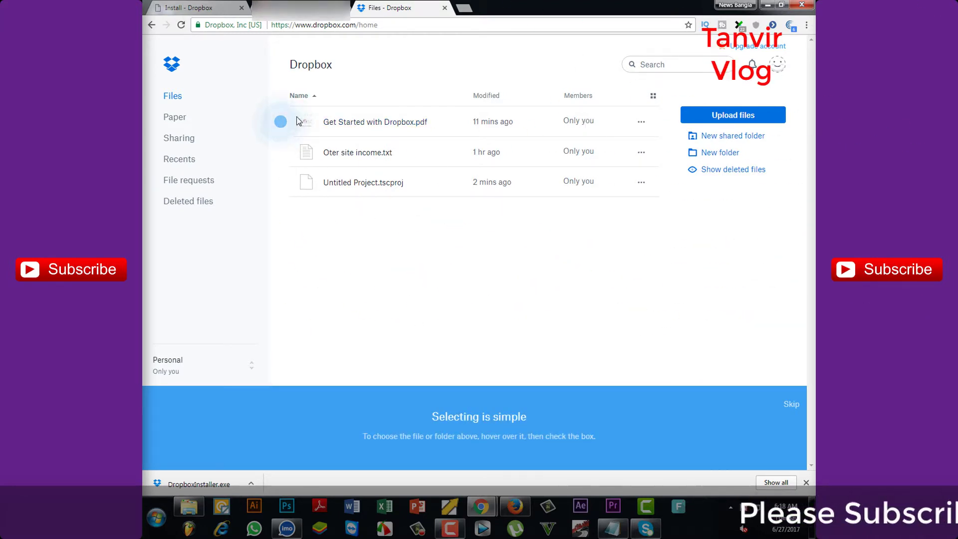
left_click(280, 123)
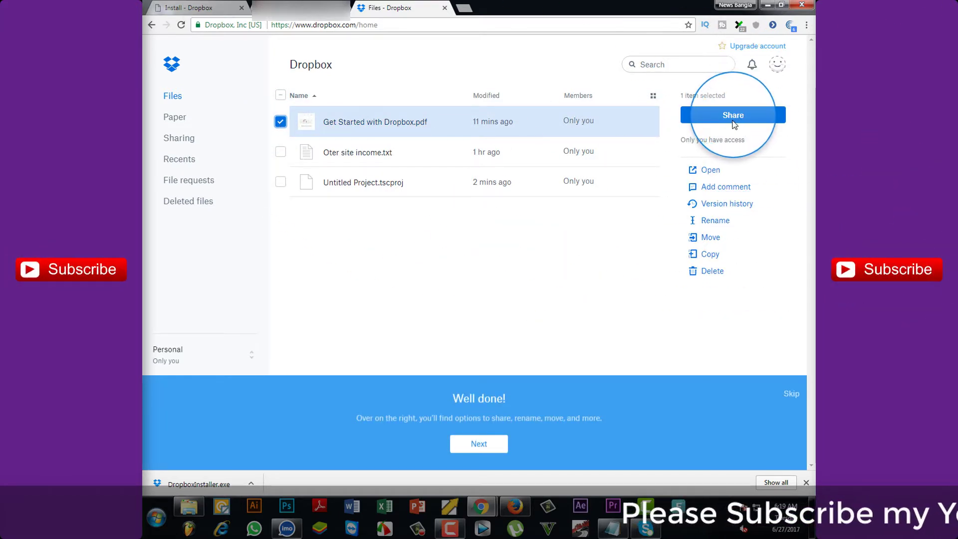
left_click(284, 122)
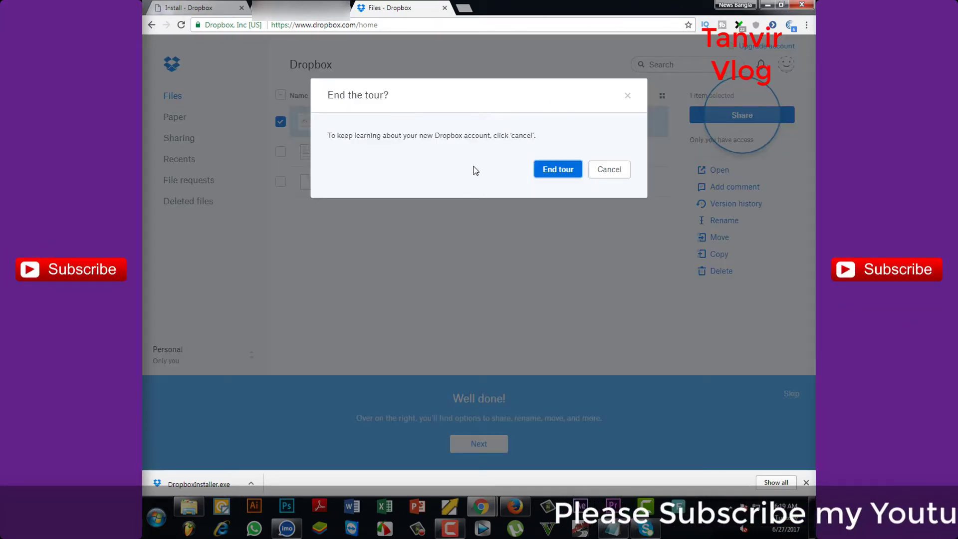
left_click(608, 171)
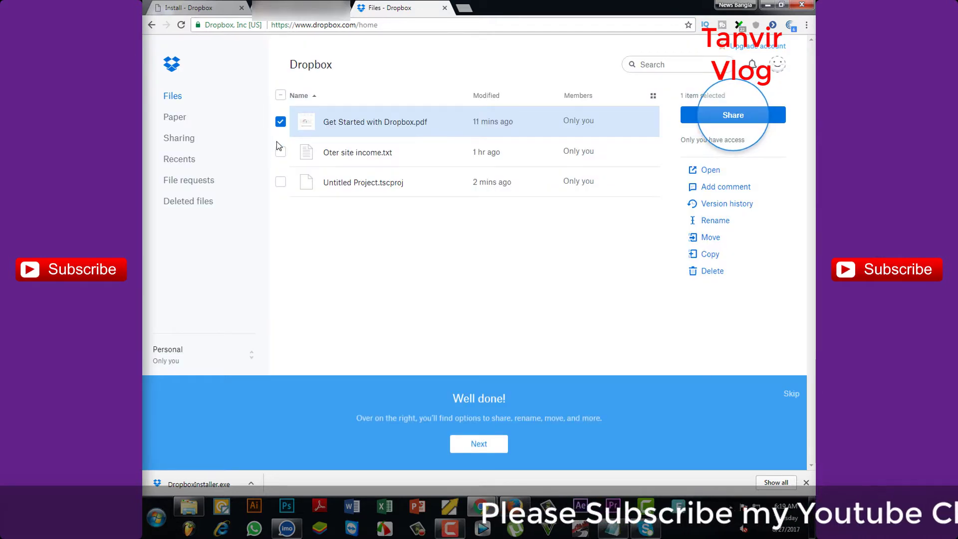
Finish the remaining tips of the web tour and deselect Get Started with Dropbox.pdf.
left_click(479, 445)
left_click(481, 443)
left_click(494, 452)
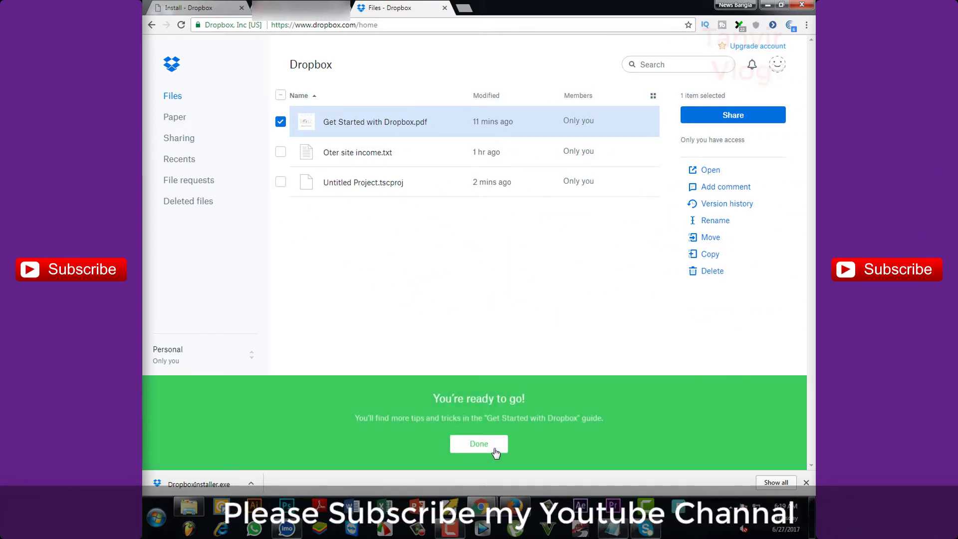
left_click(496, 451)
left_click(281, 122)
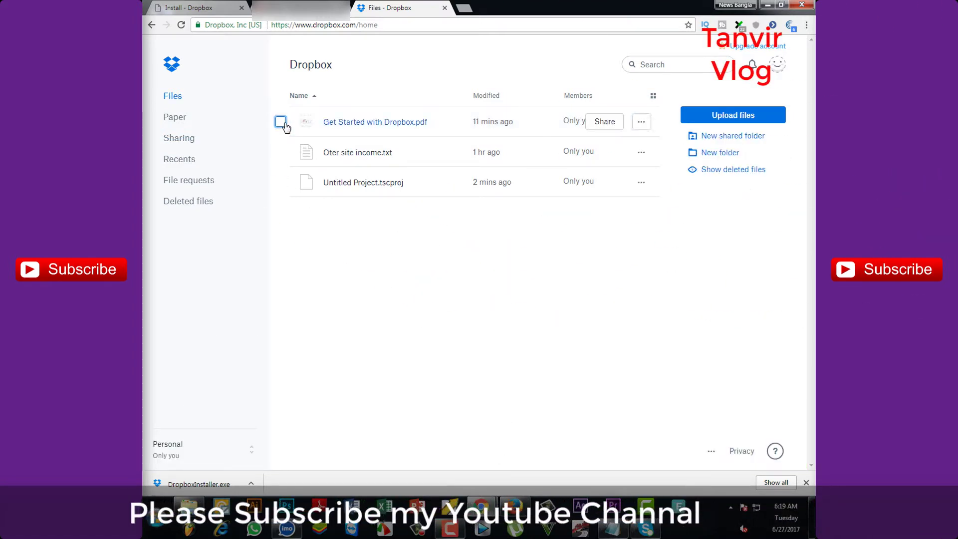